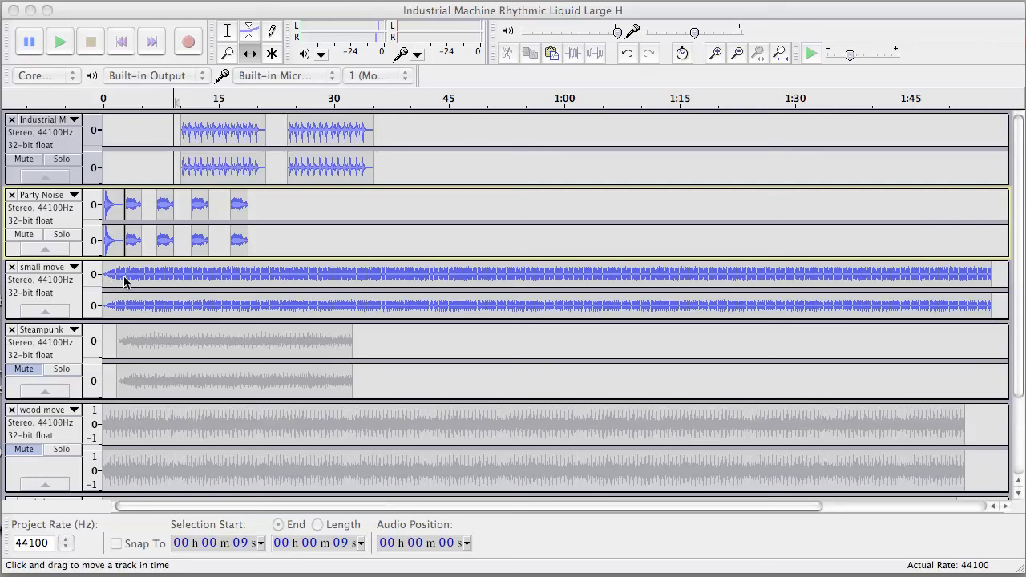
- Place the playback cursor at the start of the project and play the mix of tracks
click(104, 91)
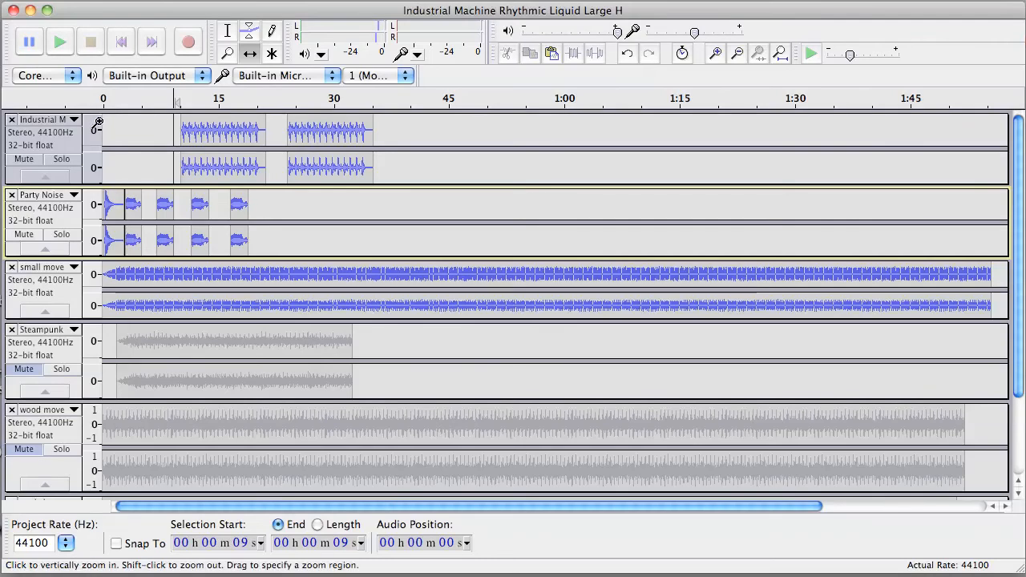
click(102, 124)
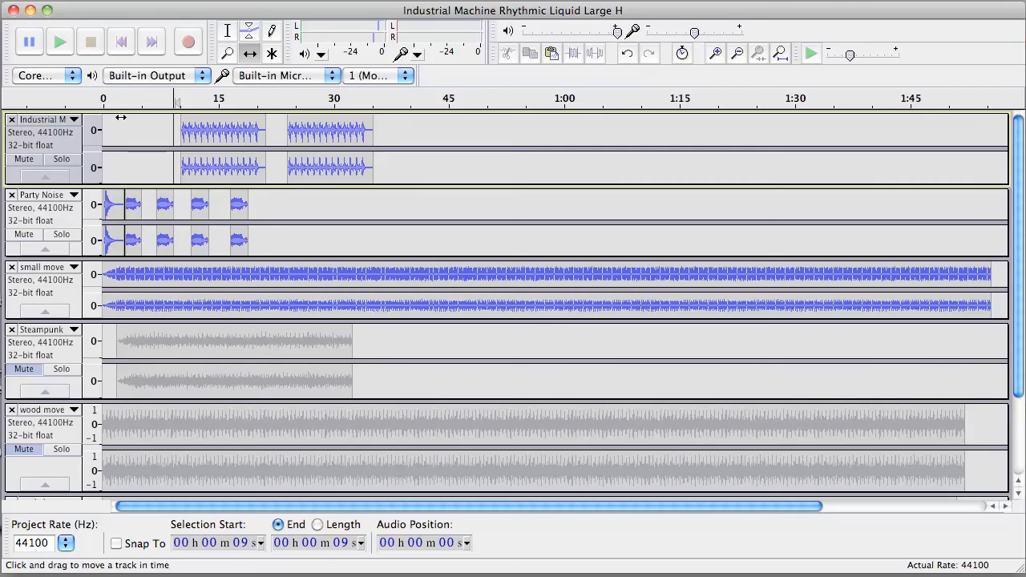
click(228, 31)
click(104, 126)
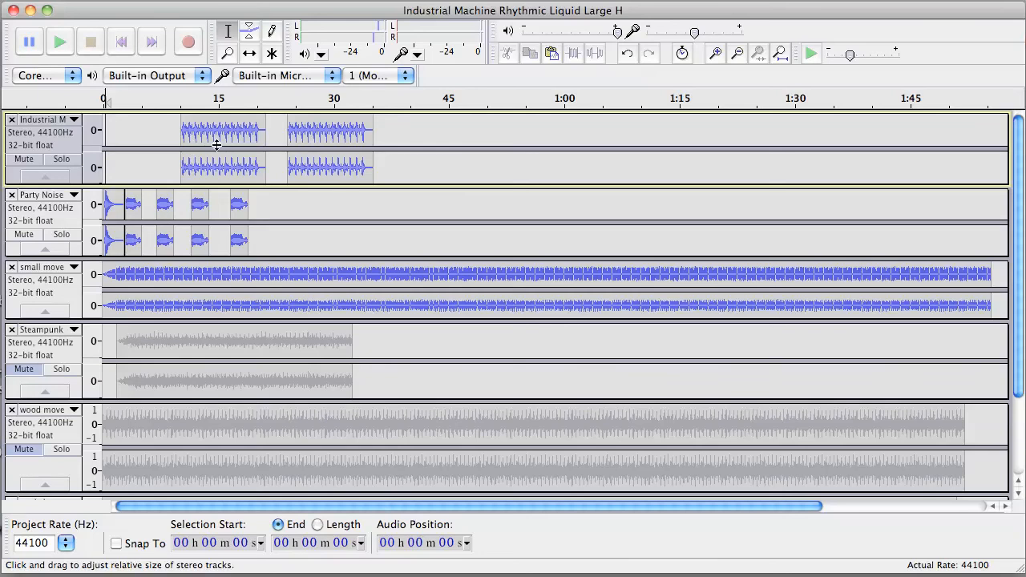
key(space)
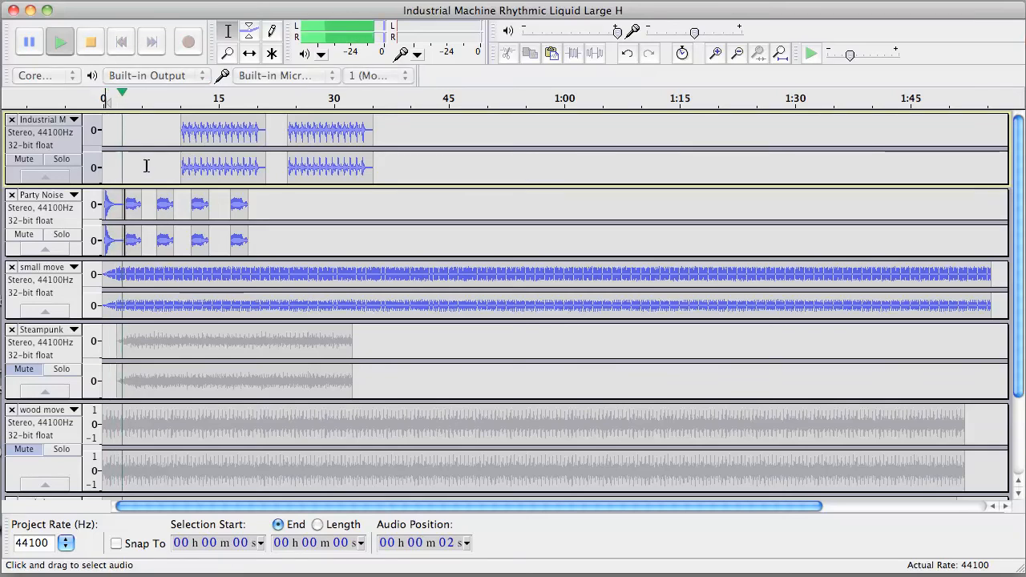
key(space)
key(space)
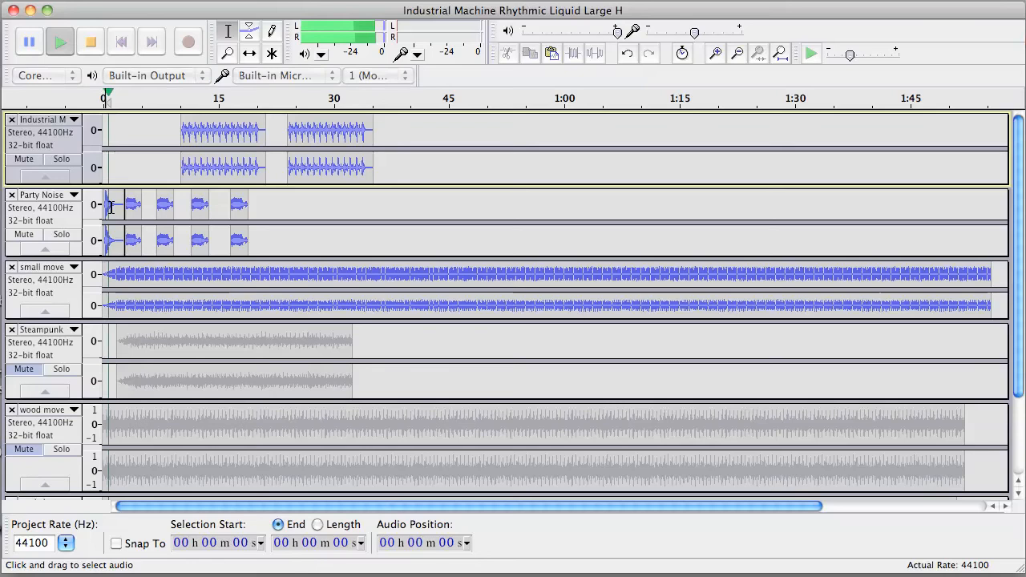
key(space)
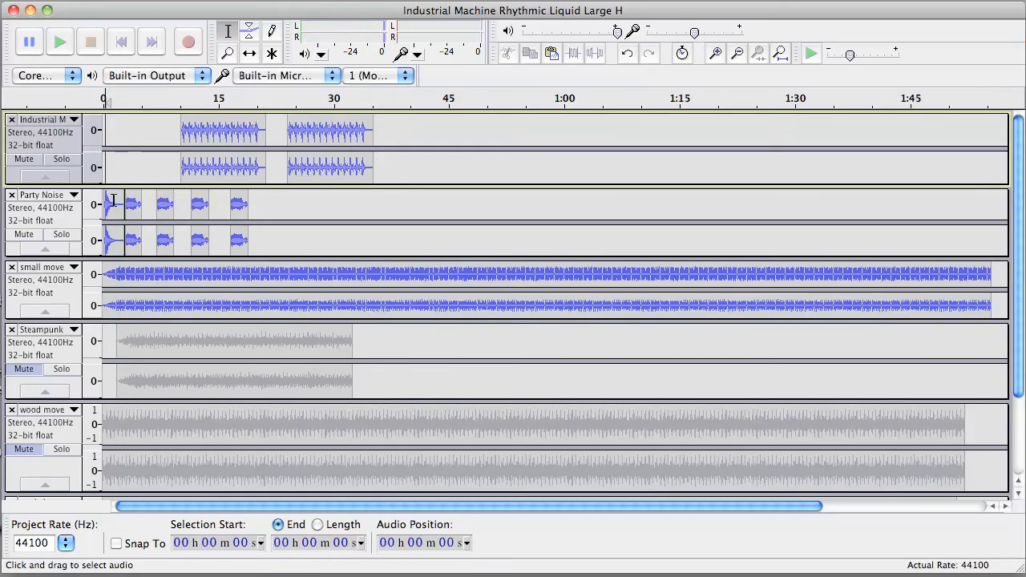
- With the Time Shift tool, move the first Party Noise clip to about 38 seconds
click(249, 53)
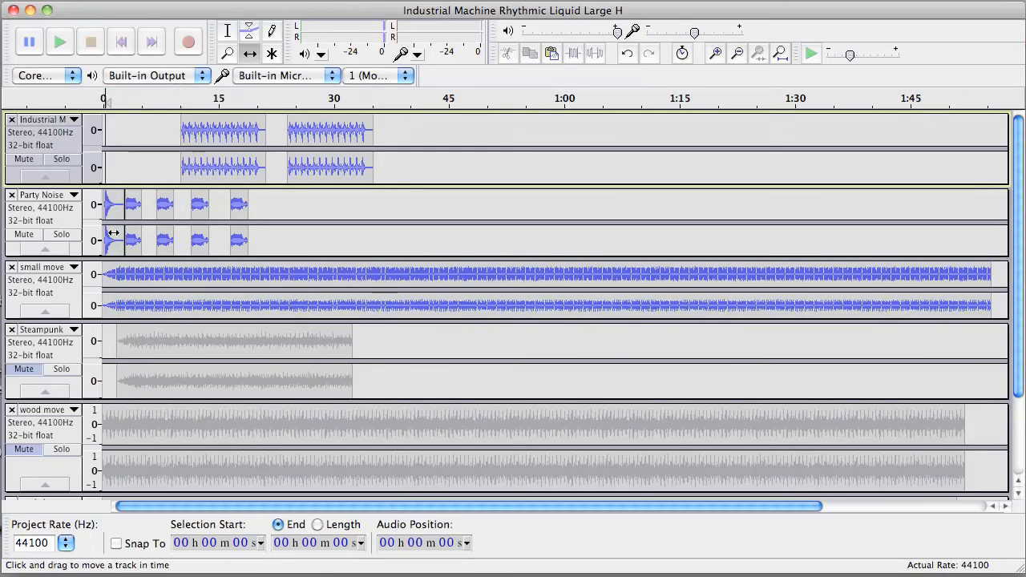
drag(114, 206, 424, 206)
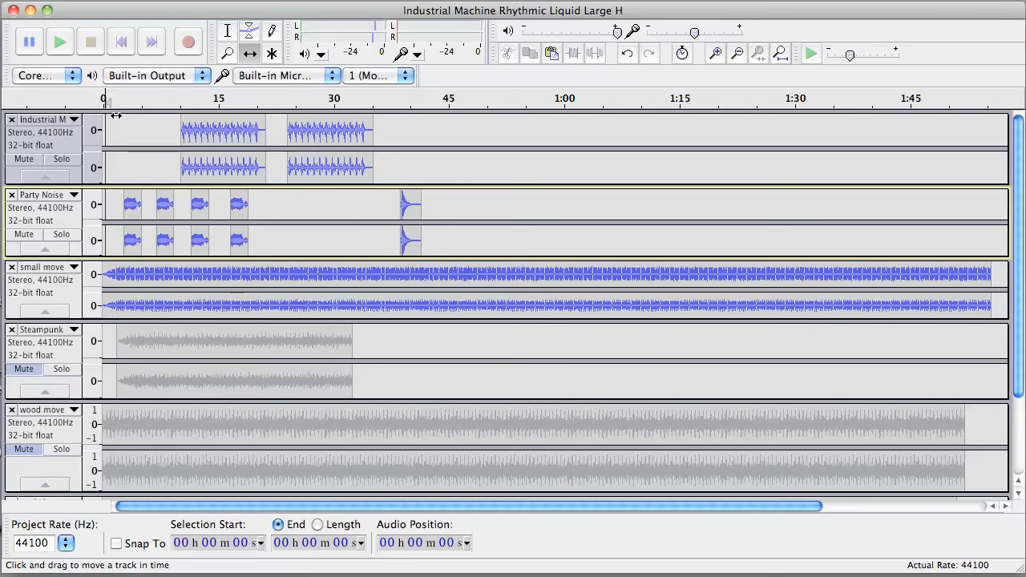
- Play the mix from around 25 seconds and again from the start to audition the clip placement
click(286, 93)
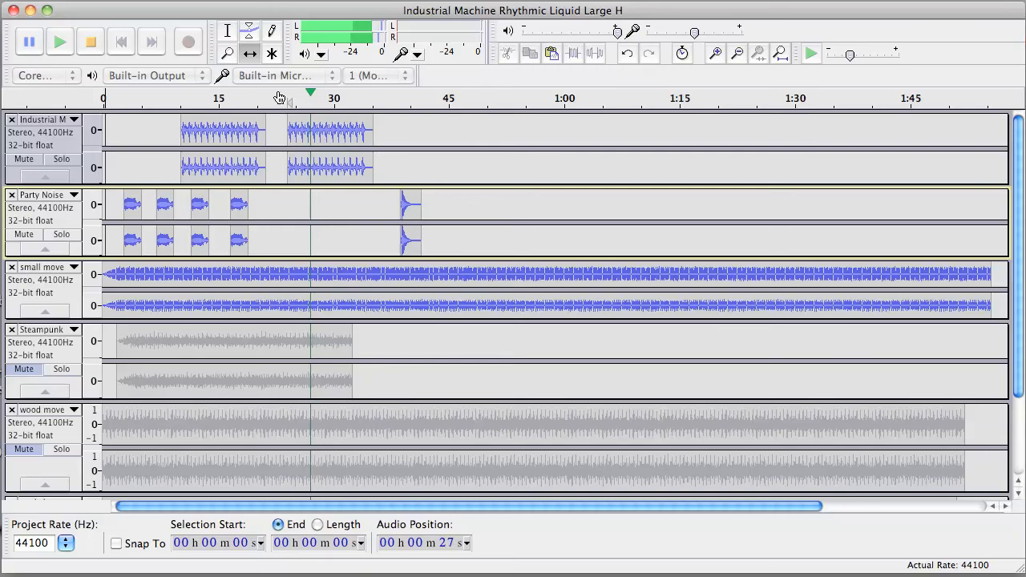
click(277, 92)
key(space)
key(space)
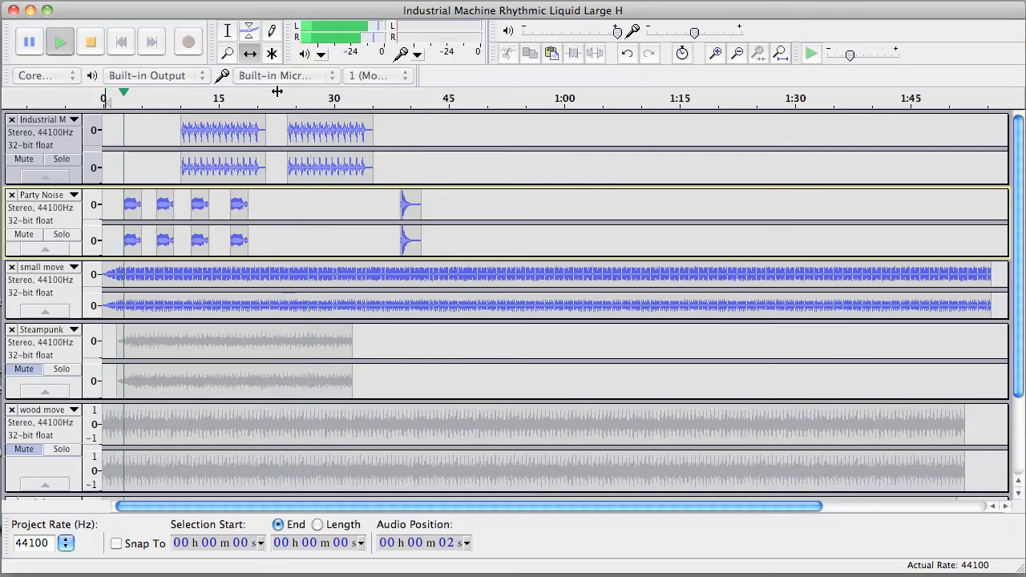
key(space)
key(space)
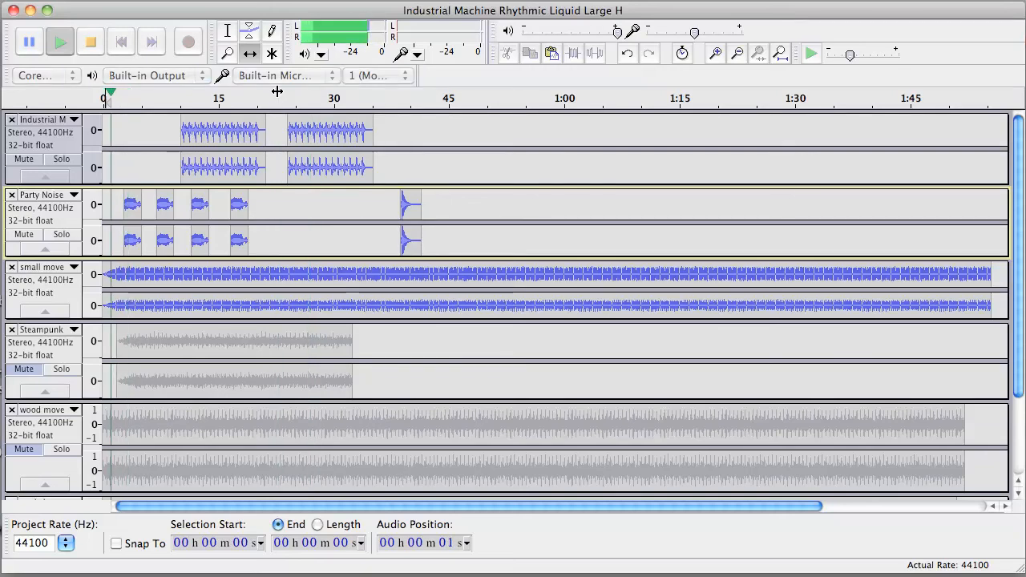
key(space)
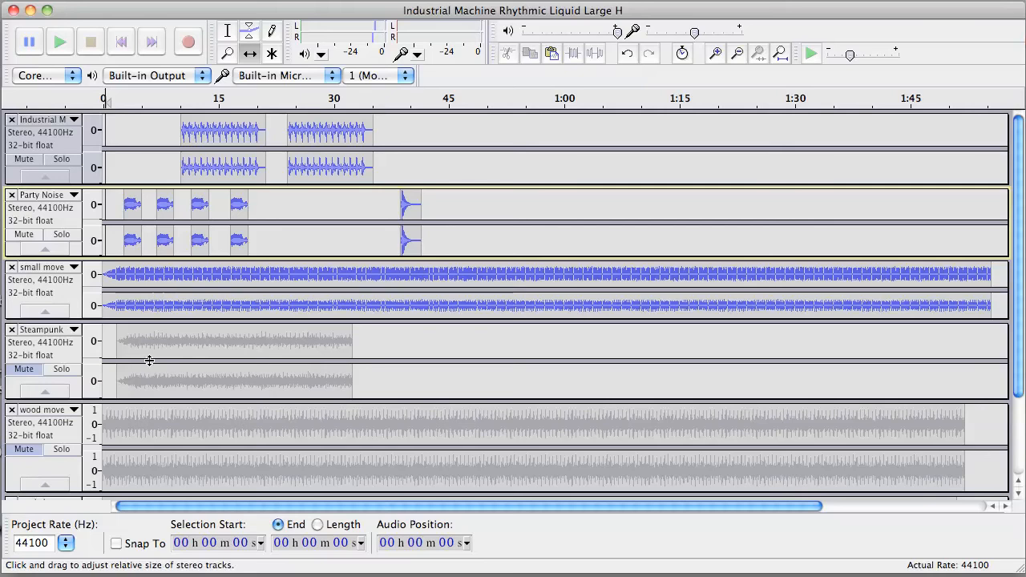
- Unmute the Steampunk track and play the mix
click(24, 369)
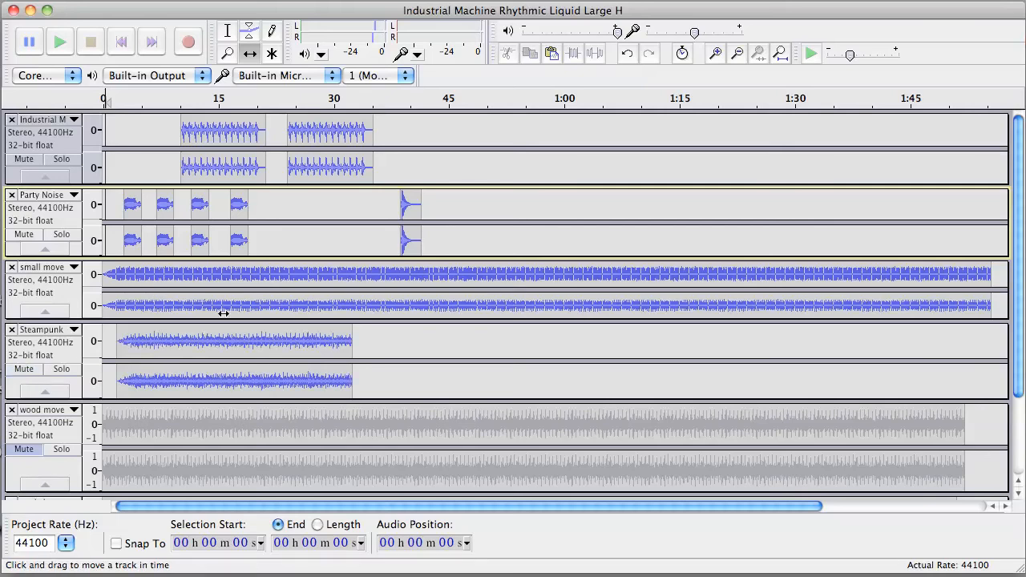
key(space)
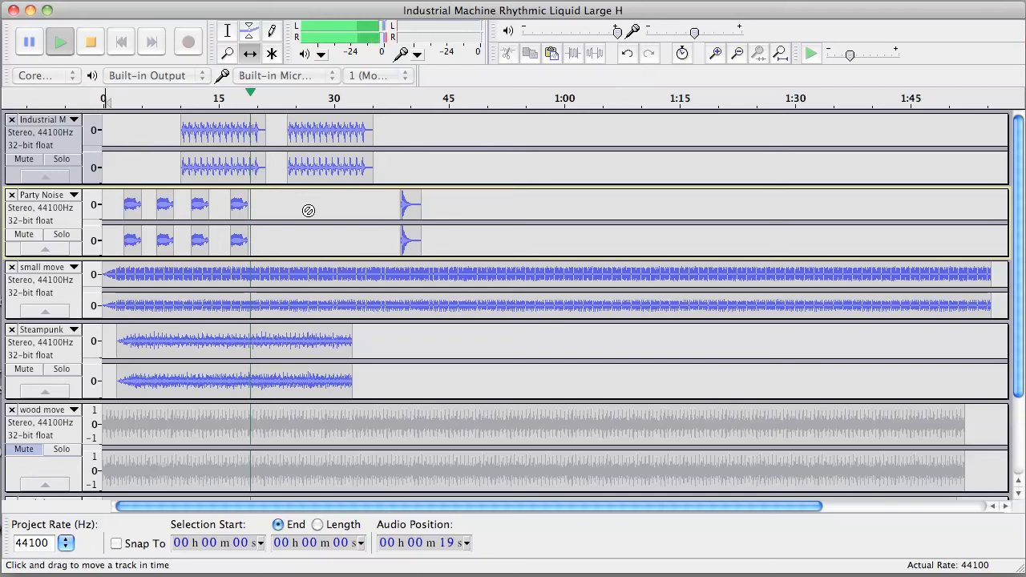
key(space)
- Move the Party Noise clip back to the project start, unmute the wood move track, and play the mix
drag(406, 203, 78, 204)
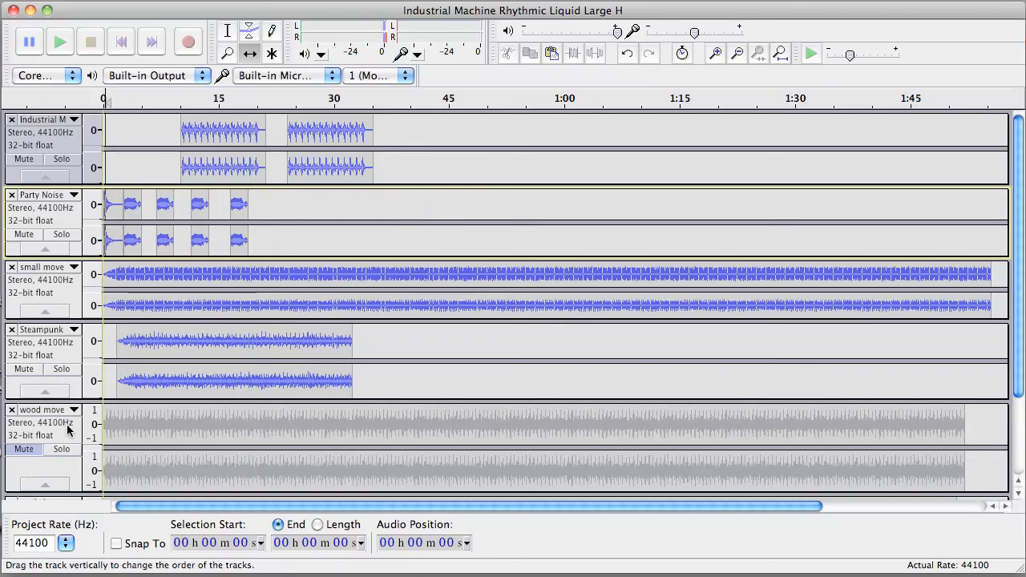
click(30, 454)
key(space)
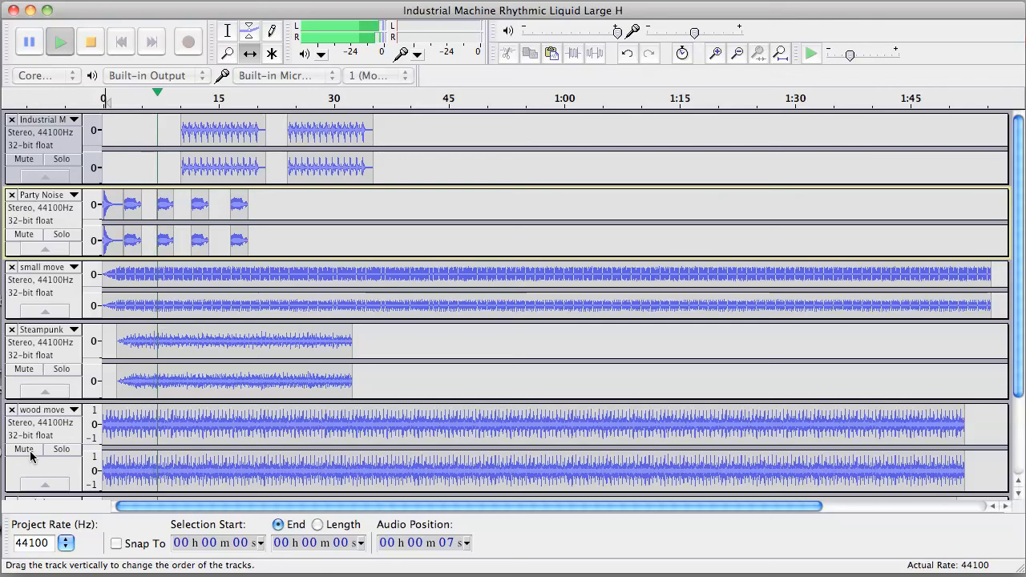
key(space)
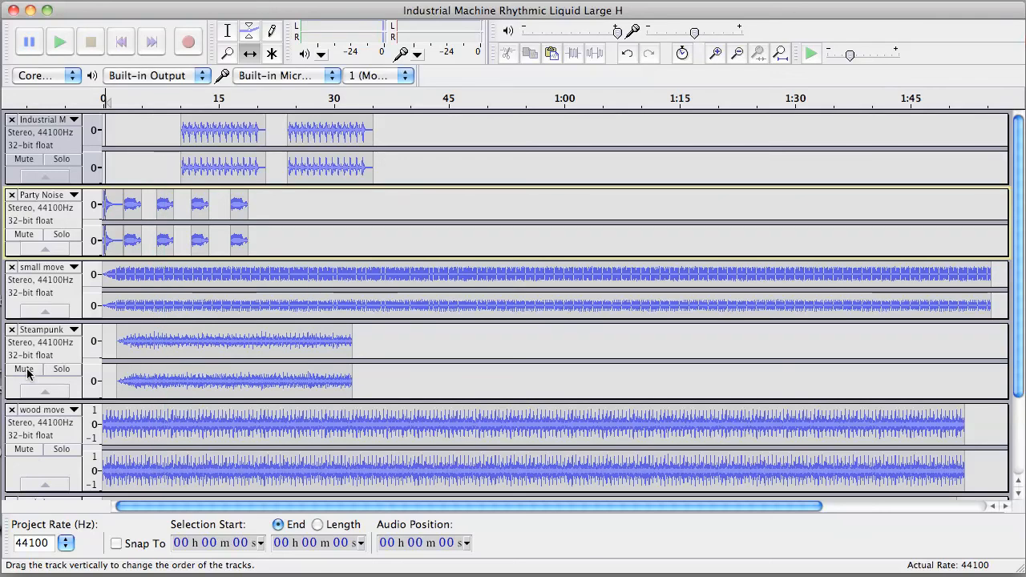
- Mute the Steampunk track, shift the wood move clip about one second later, and play the mix
click(25, 370)
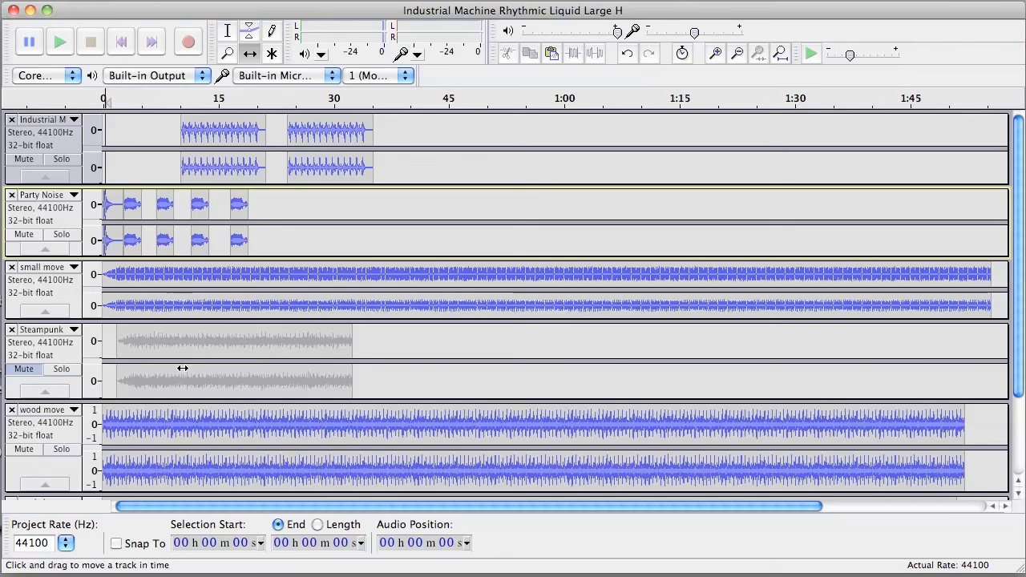
drag(176, 422, 185, 423)
key(space)
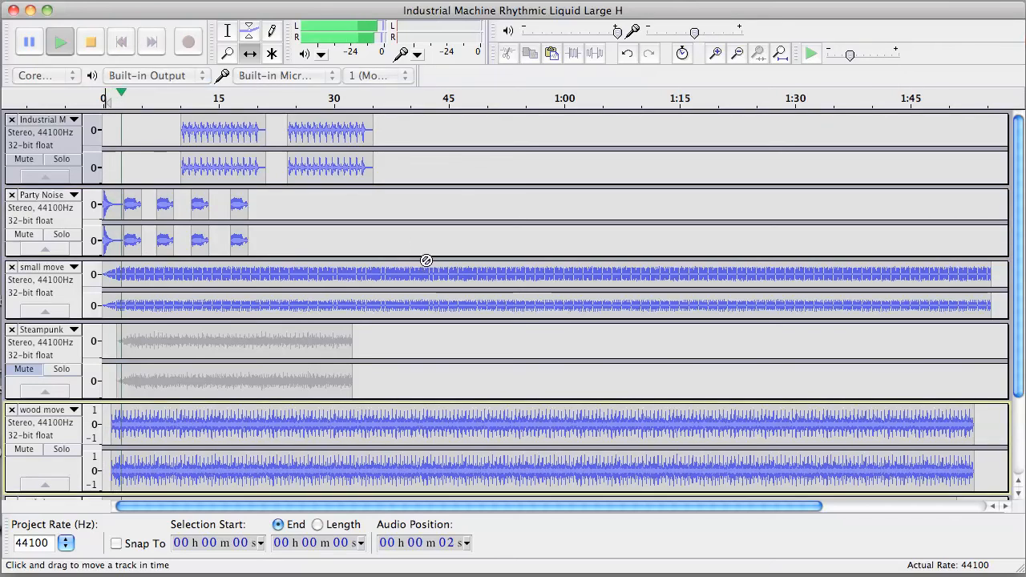
key(space)
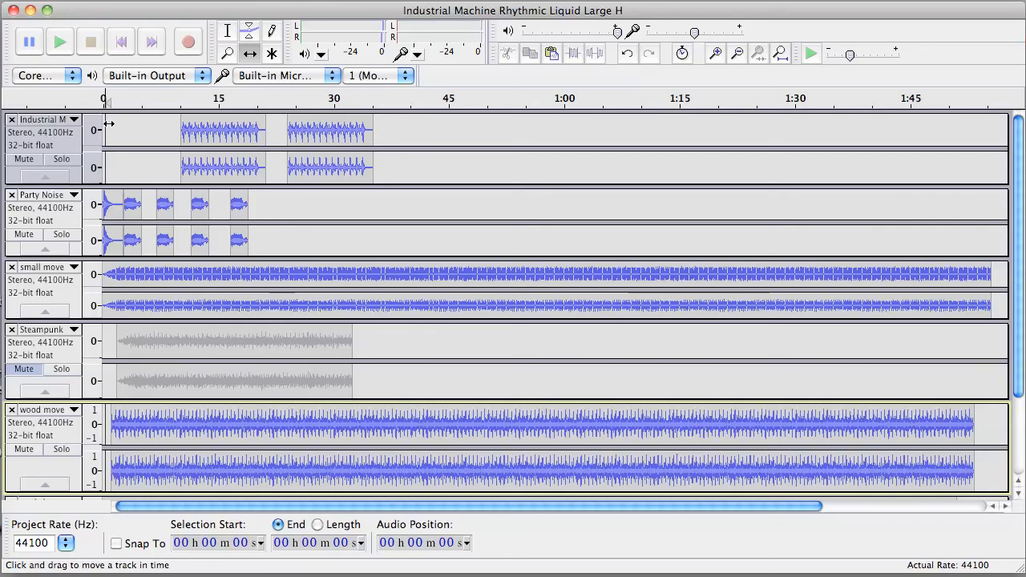
key(space)
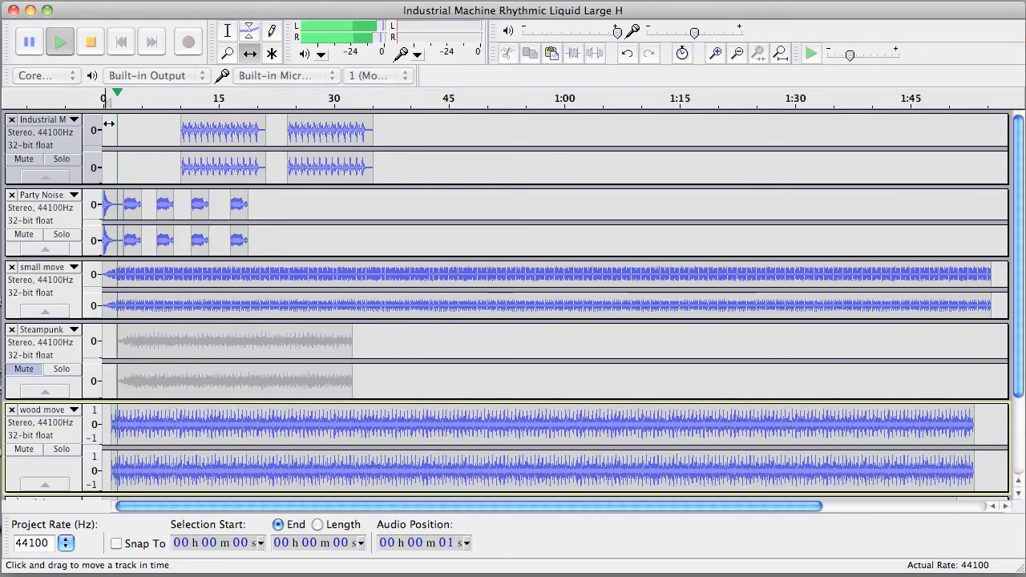
key(space)
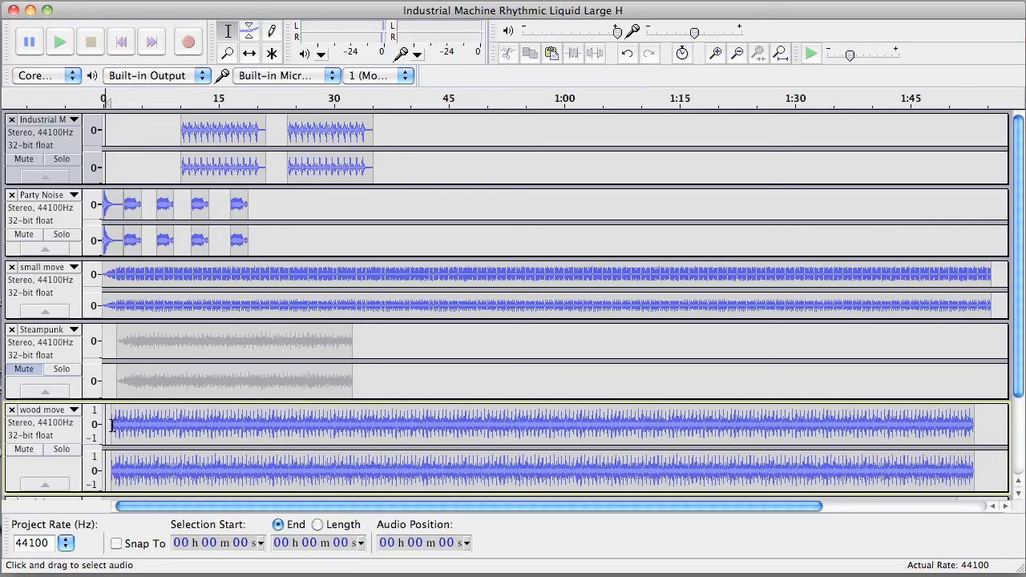
- Select the wood move audio from about 1 to 4 seconds and apply the Fade In effect
drag(113, 425, 135, 426)
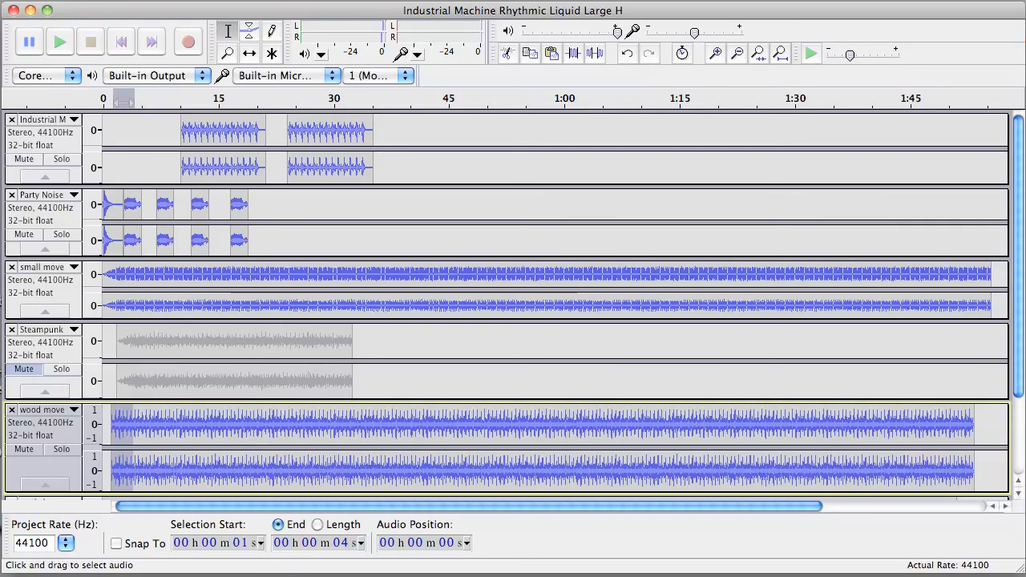
click(282, 1)
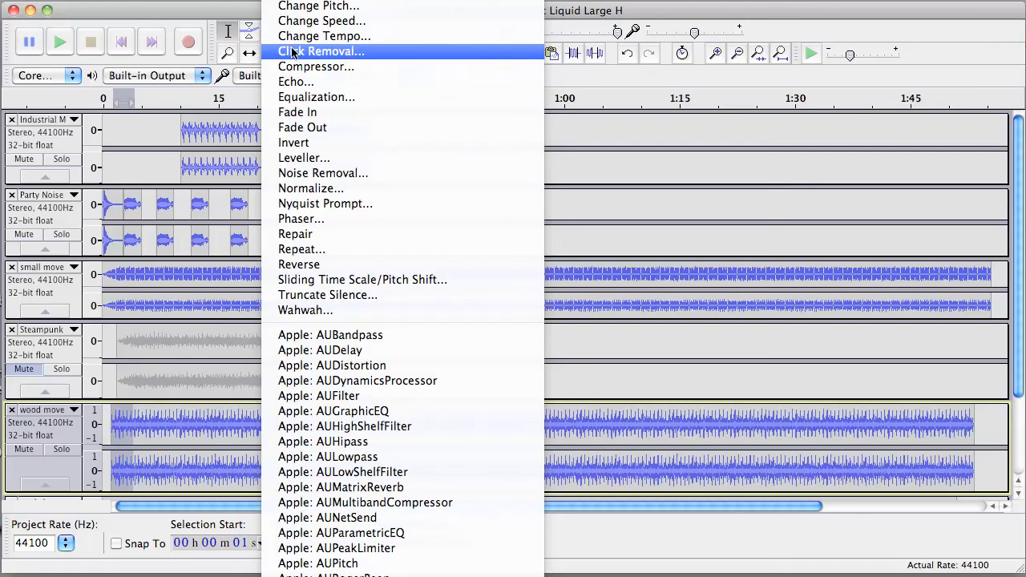
click(305, 114)
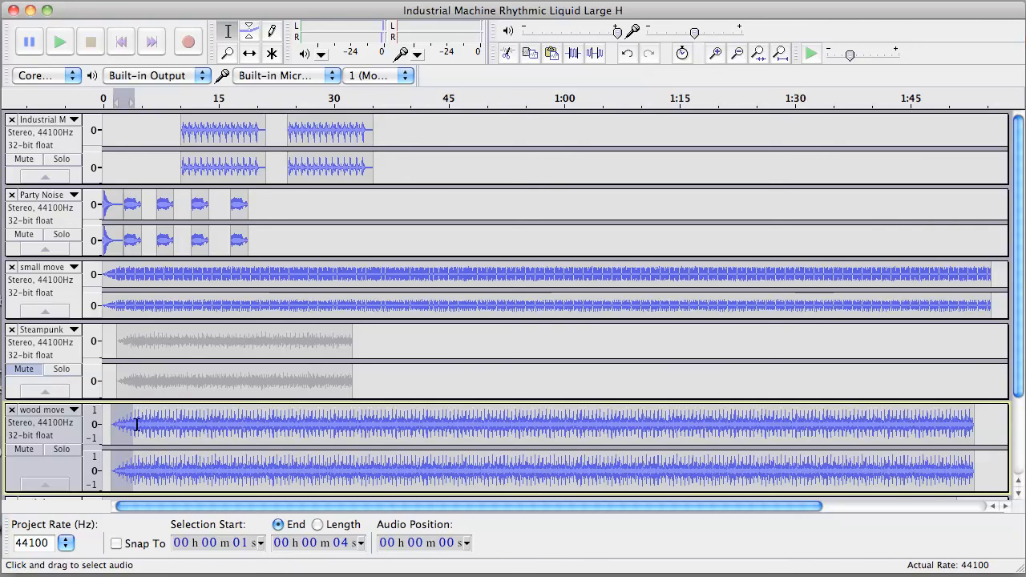
- With the Time Shift tool, slide the wood move clip back to the project start, then return to the Selection tool
click(250, 53)
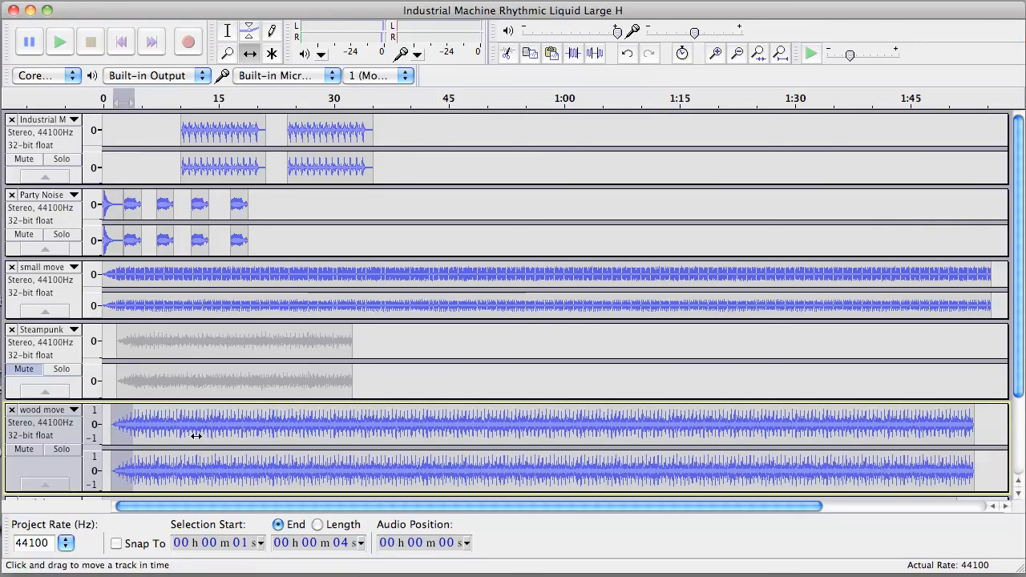
mouse_move(197, 433)
mouse_down()
mouse_move(171, 431)
mouse_move(188, 432)
mouse_up()
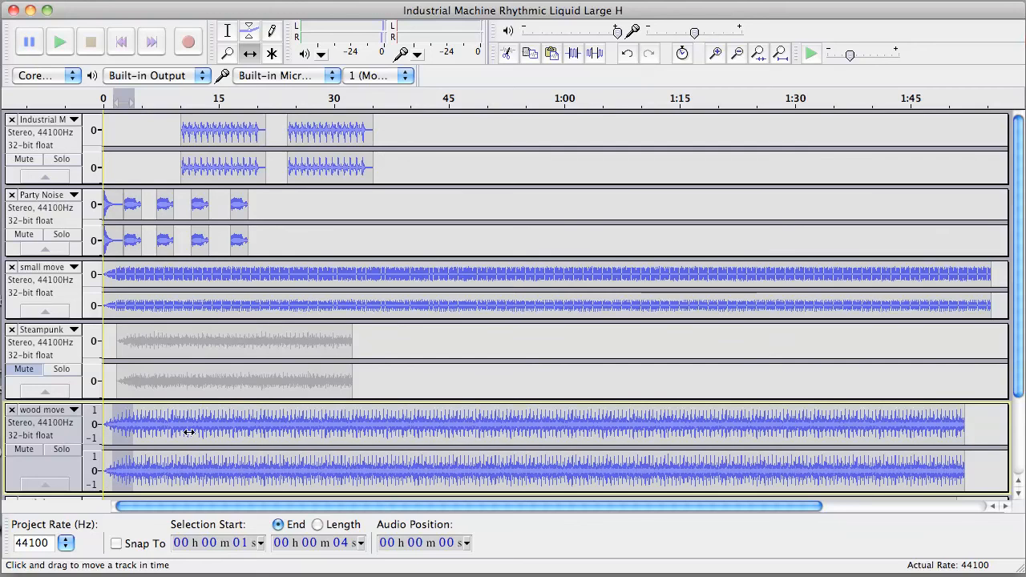
drag(183, 433, 173, 433)
mouse_move(165, 429)
mouse_down()
mouse_move(115, 428)
mouse_move(188, 428)
mouse_move(173, 428)
mouse_up()
key(F1)
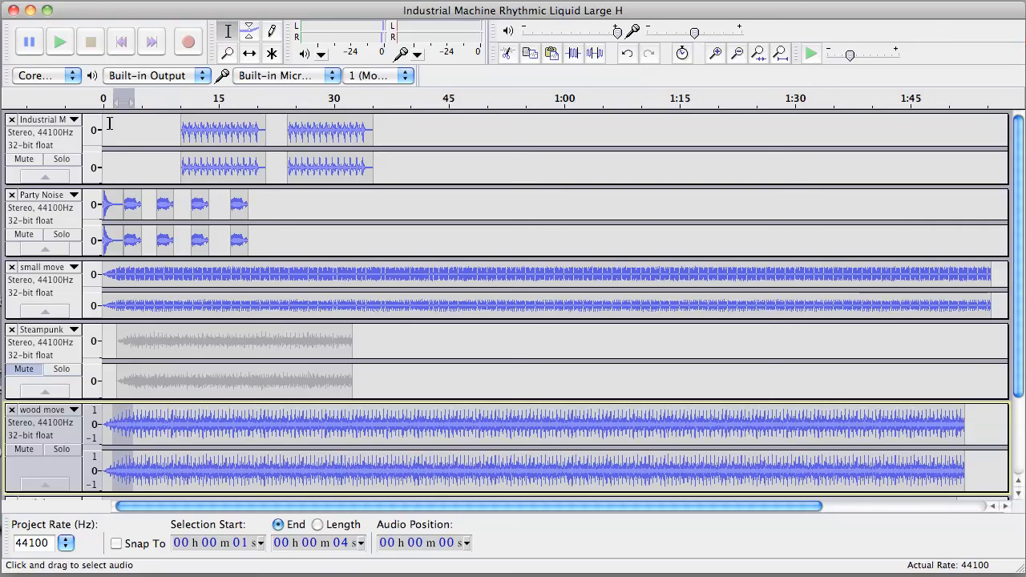
- Place the cursor at the very start of the project and play the mix
click(111, 128)
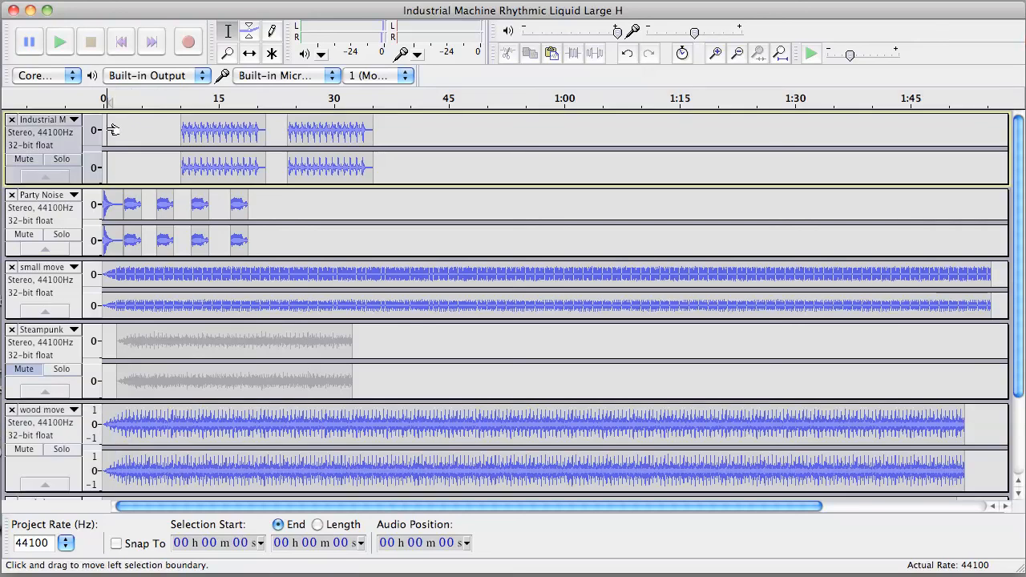
drag(109, 129, 105, 129)
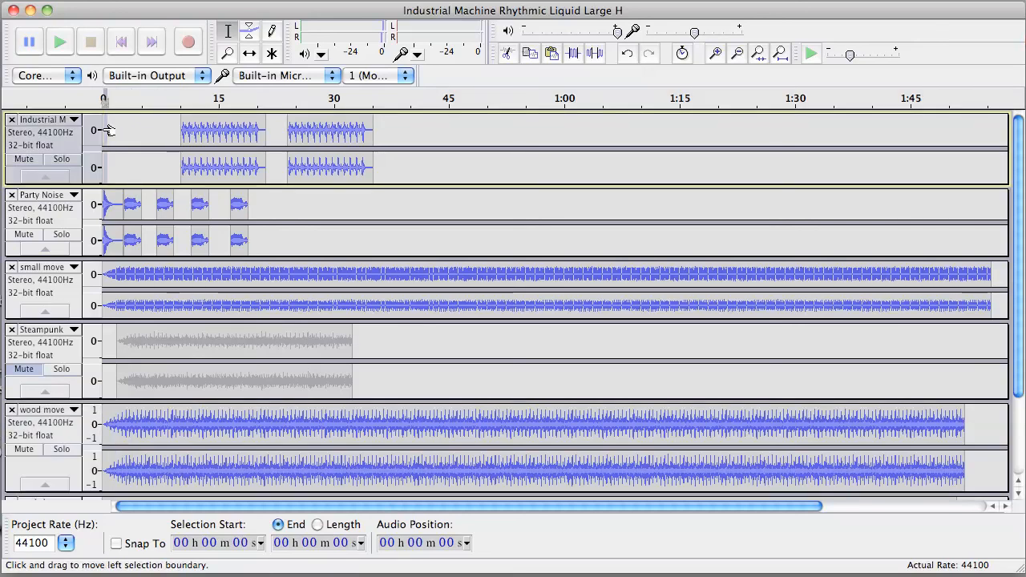
key(space)
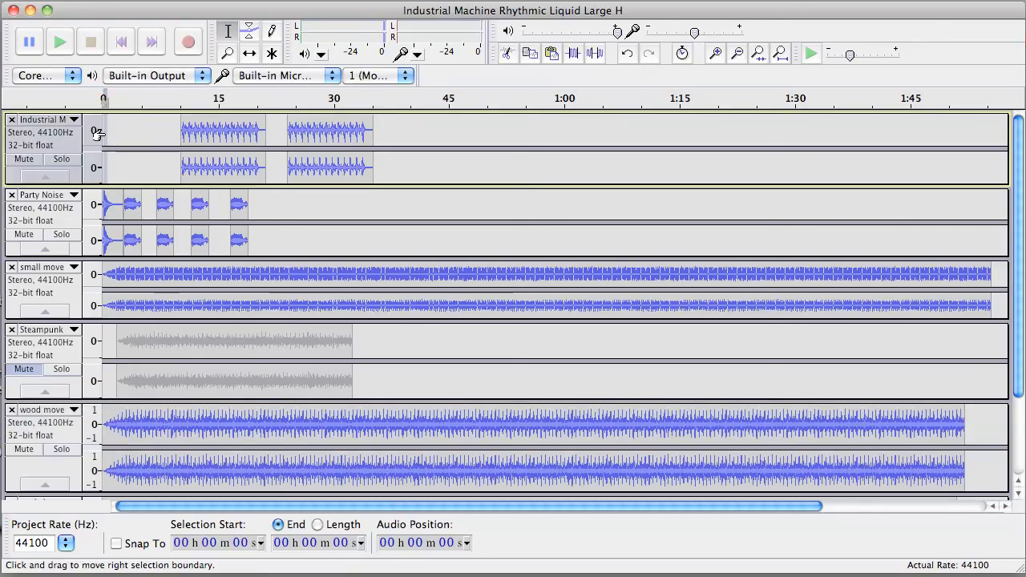
- Play the mix, unmuting the Steampunk track and muting the Industrial Machine track during playback
click(103, 346)
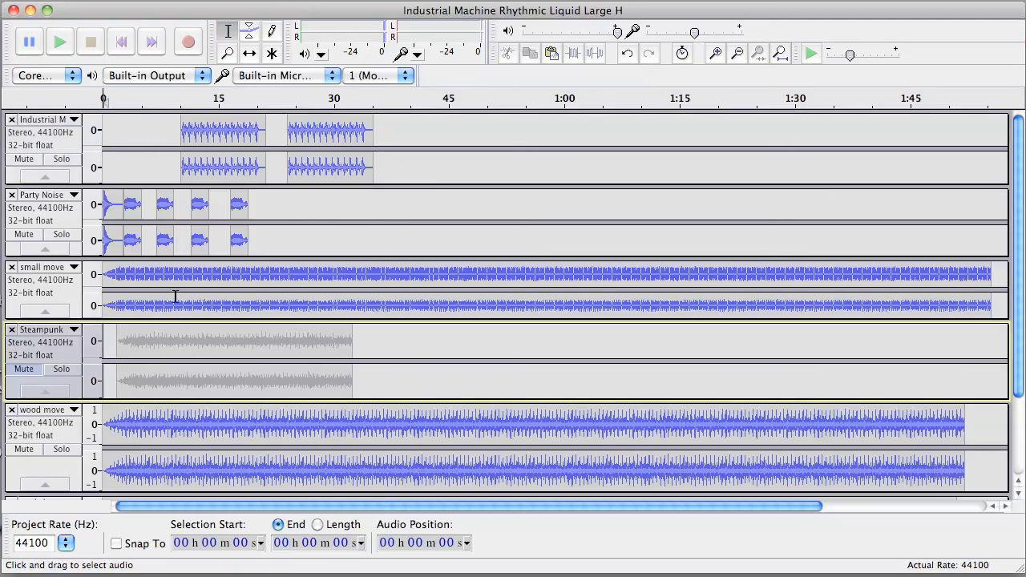
key(space)
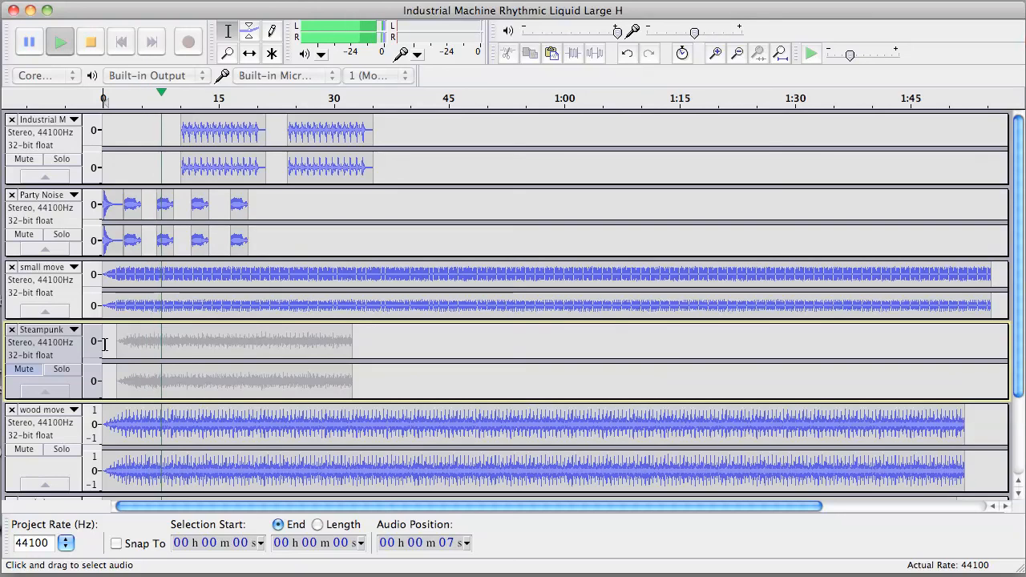
click(25, 369)
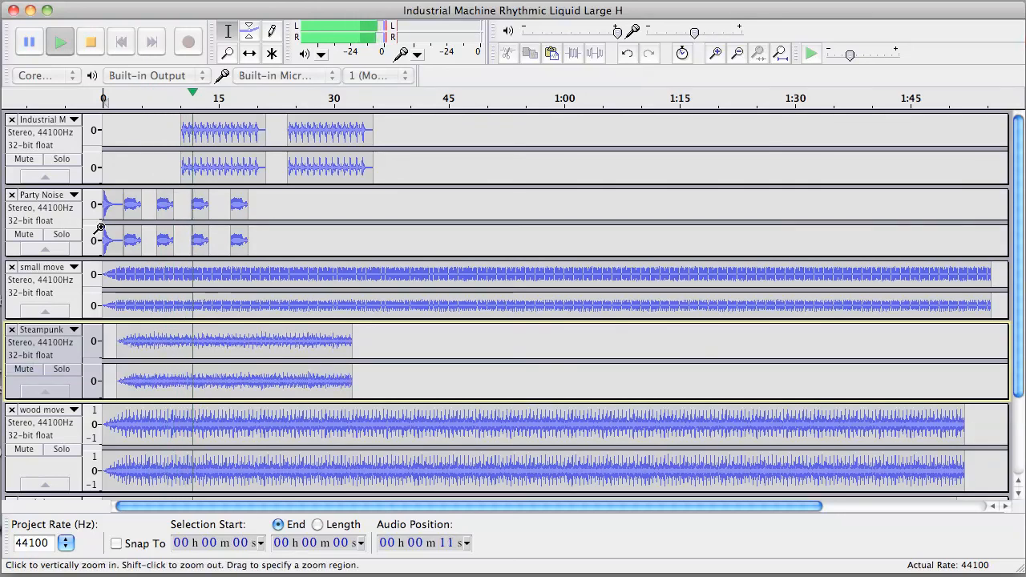
click(25, 159)
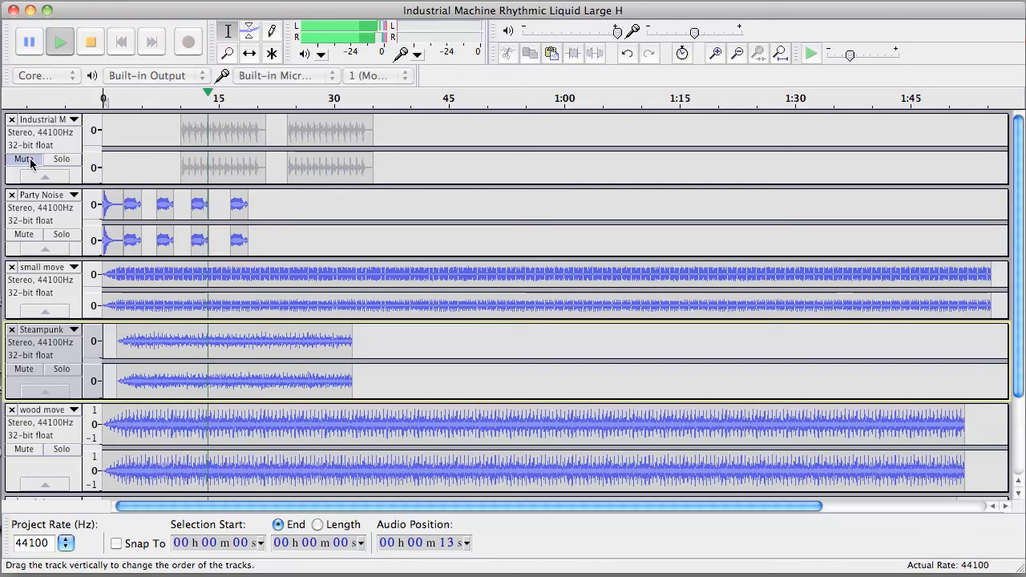
- While the mix plays, mute the Steampunk track and the wood move track, then stop playback
click(35, 373)
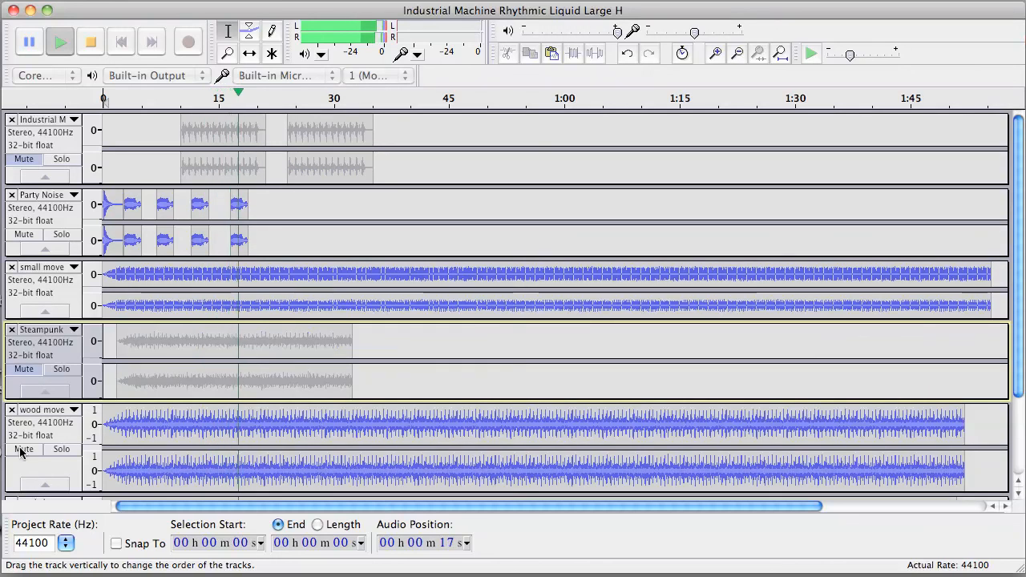
click(21, 449)
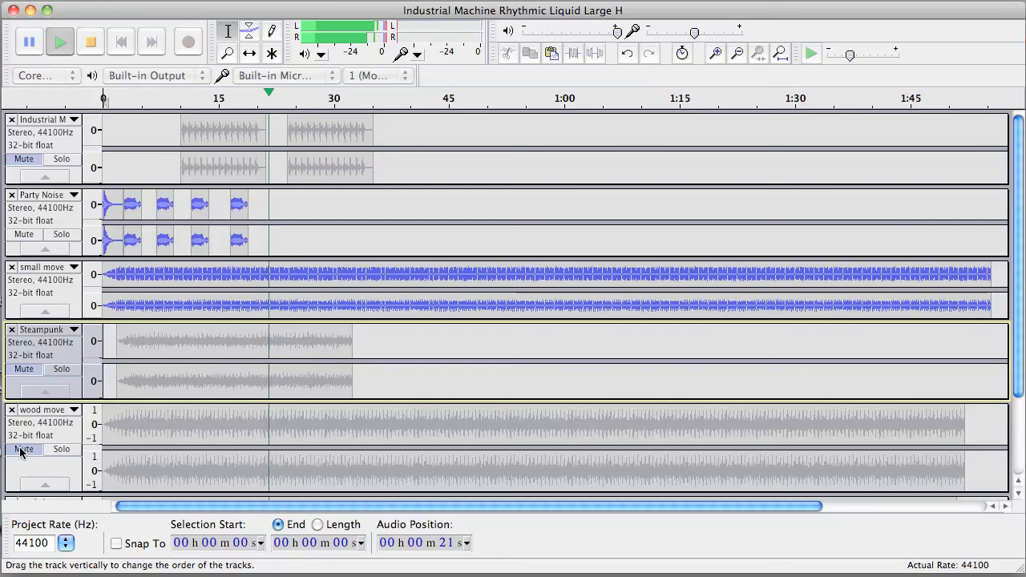
click(22, 449)
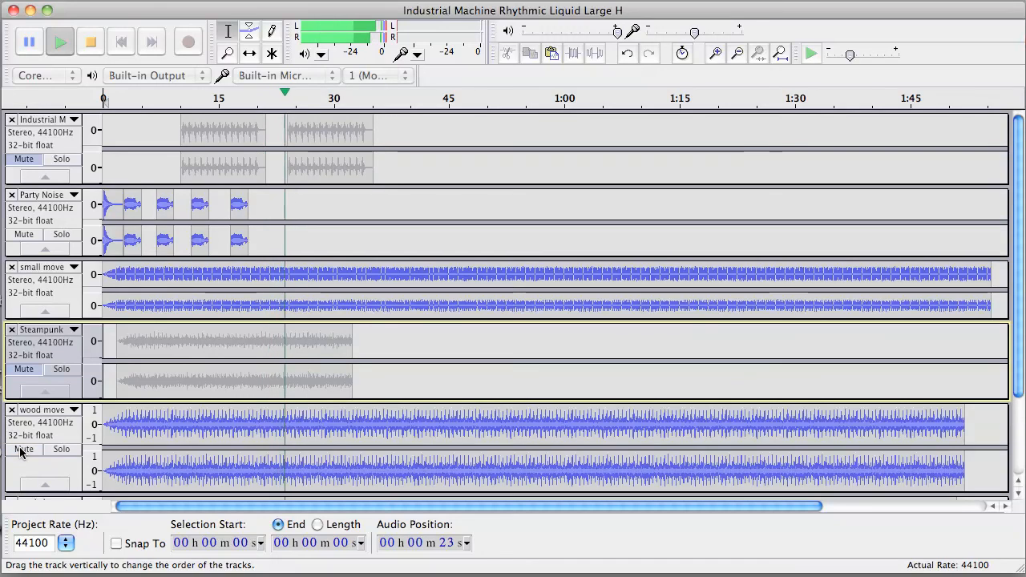
click(21, 449)
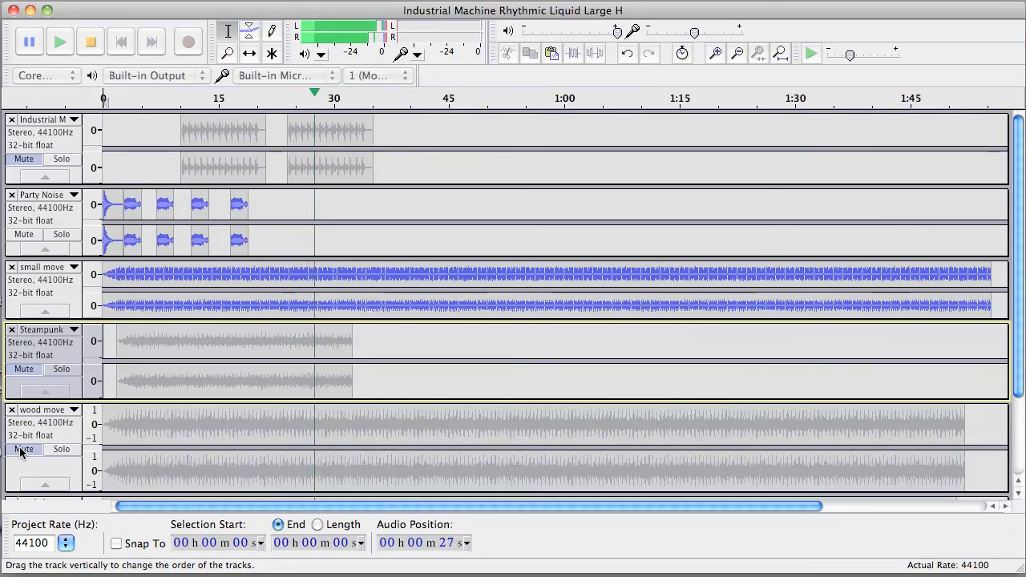
key(space)
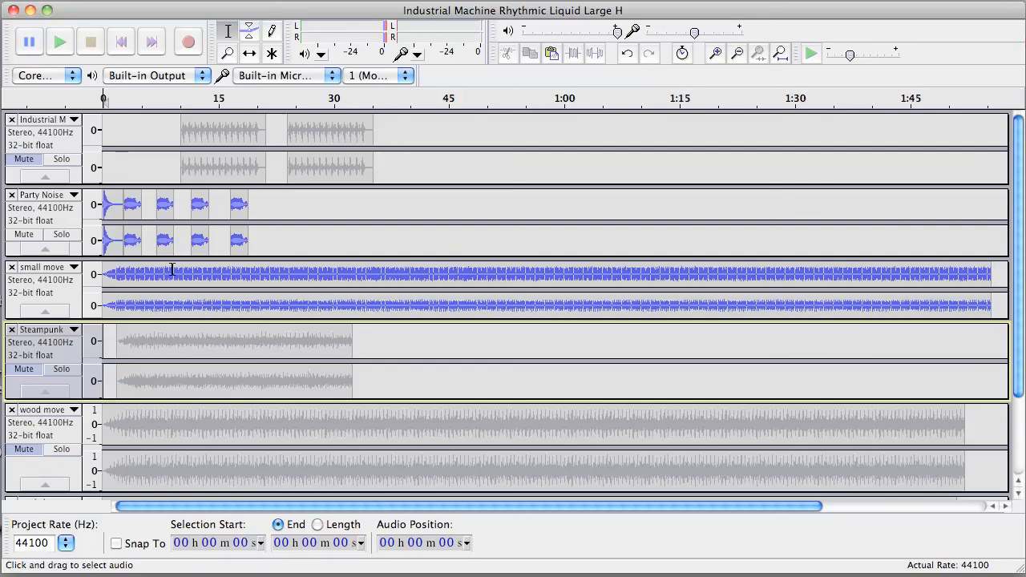
- Select the small move audio from about 7 to 11 seconds and browse the Effect menu without applying anything
drag(182, 276, 158, 278)
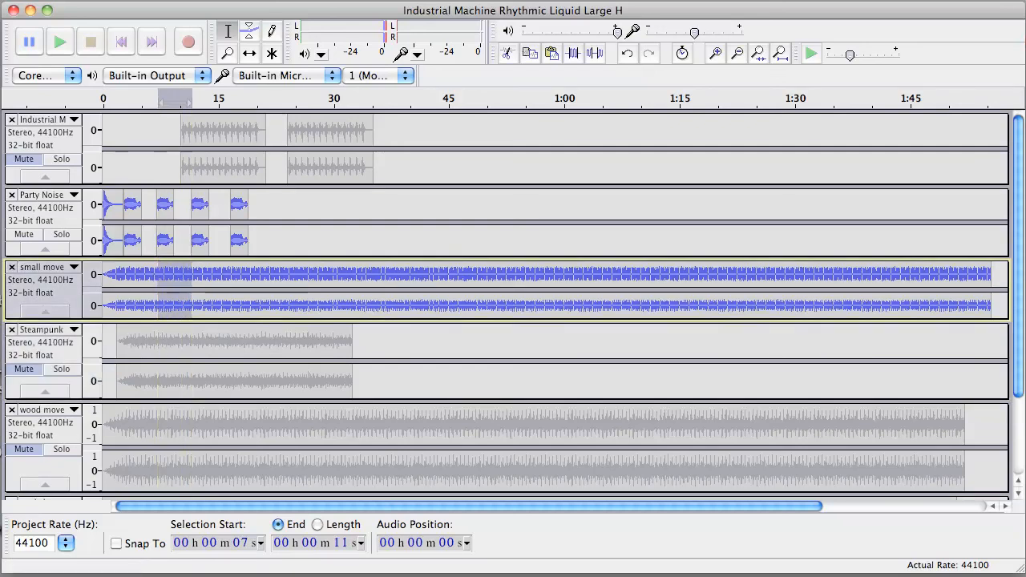
click(281, 0)
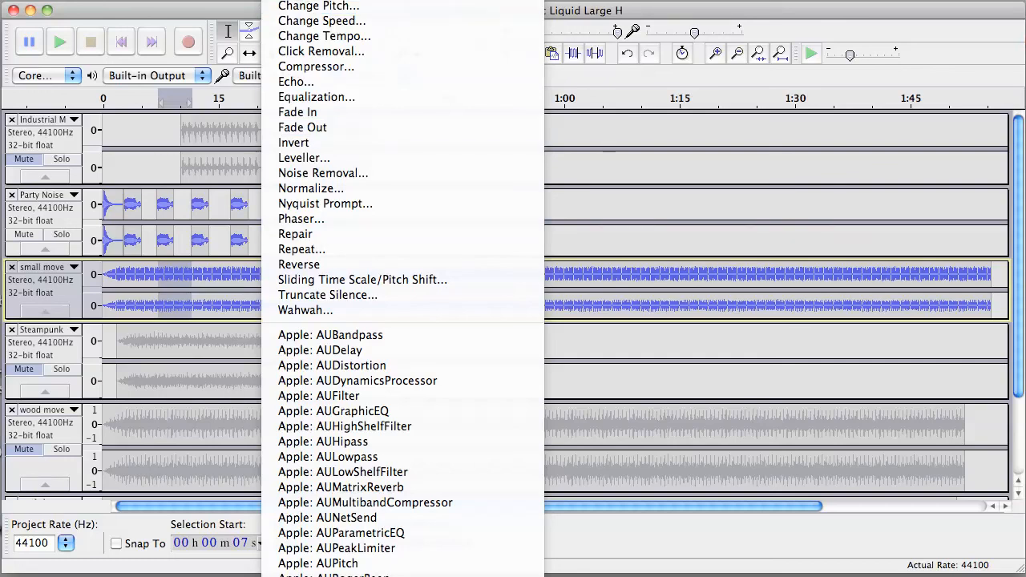
click(282, 1)
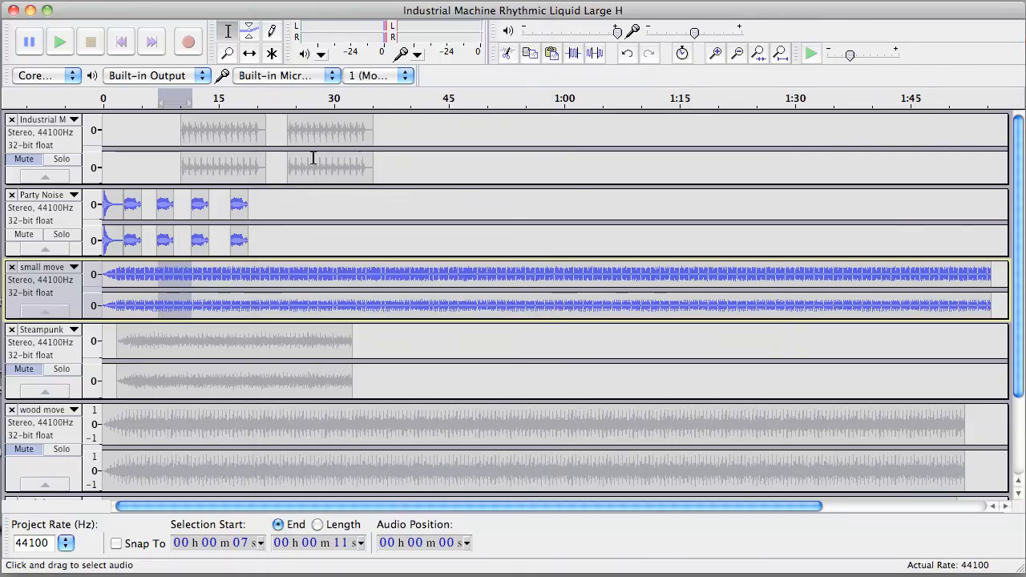